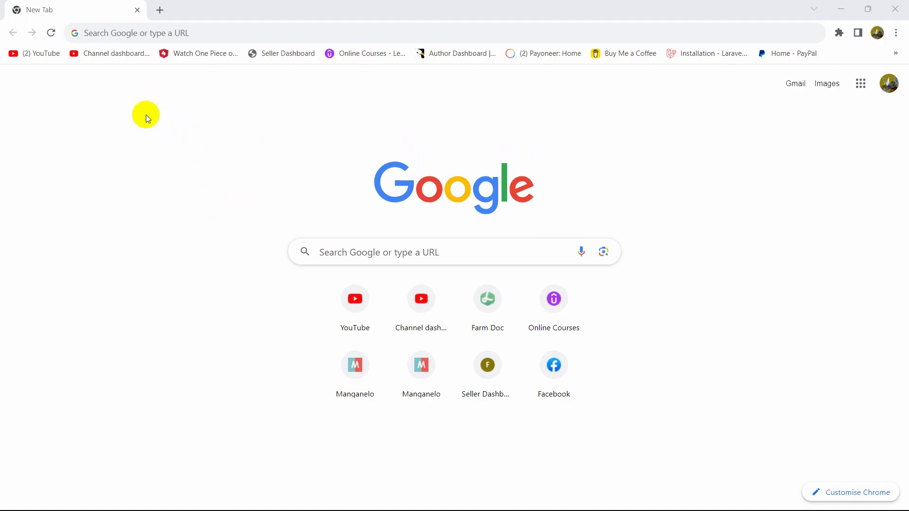
- Run a Google search for 'postman' from Chrome's address bar
{"action": "left_click", "coordinate": [107, 32]}
{"action": "type", "text": "post"}
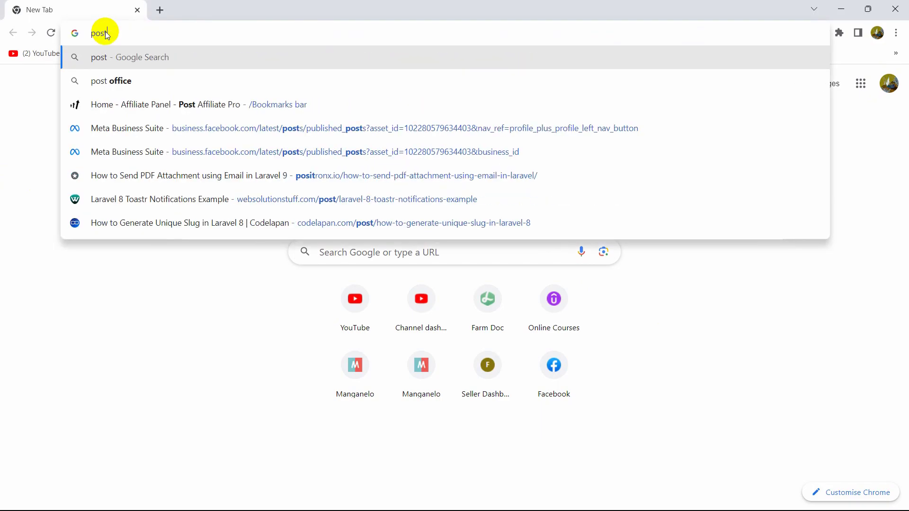
{"action": "type", "text": "man"}
{"action": "key", "text": "Return"}
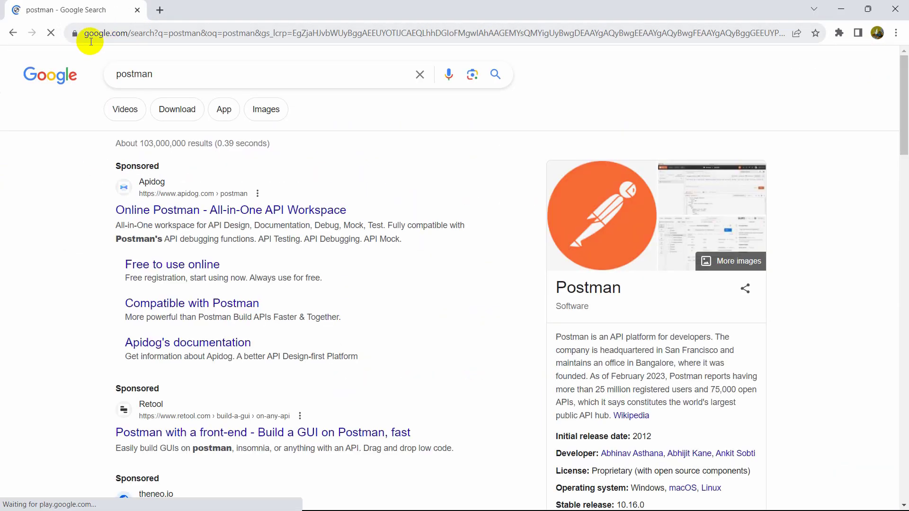
{"action": "scroll", "coordinate": [149, 261], "scroll_direction": "down", "scroll_amount": 3}
{"action": "scroll", "coordinate": [121, 207], "scroll_direction": "down", "scroll_amount": 1}
{"action": "scroll", "coordinate": [134, 227], "scroll_direction": "down", "scroll_amount": 3}
{"action": "scroll", "coordinate": [183, 238], "scroll_direction": "down", "scroll_amount": 2}
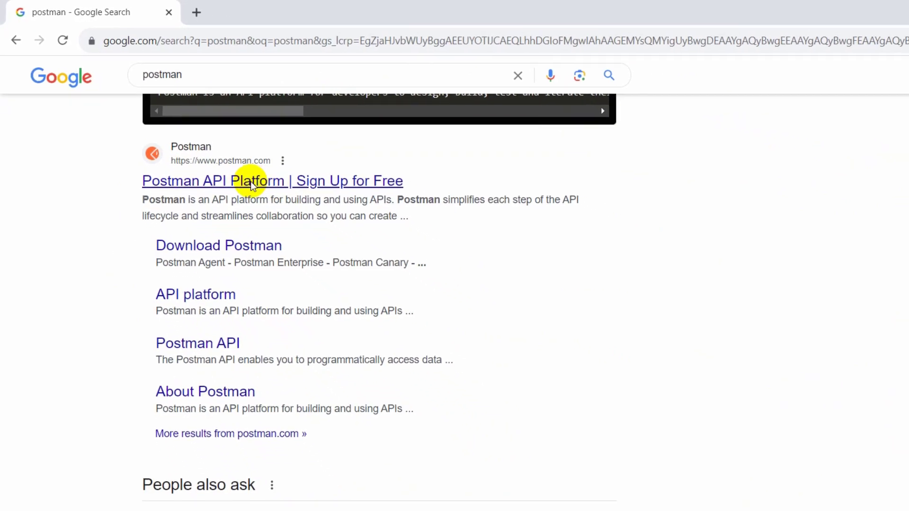
- Open the 'Postman API Platform | Sign Up for Free' search result
{"action": "left_click", "coordinate": [291, 215]}
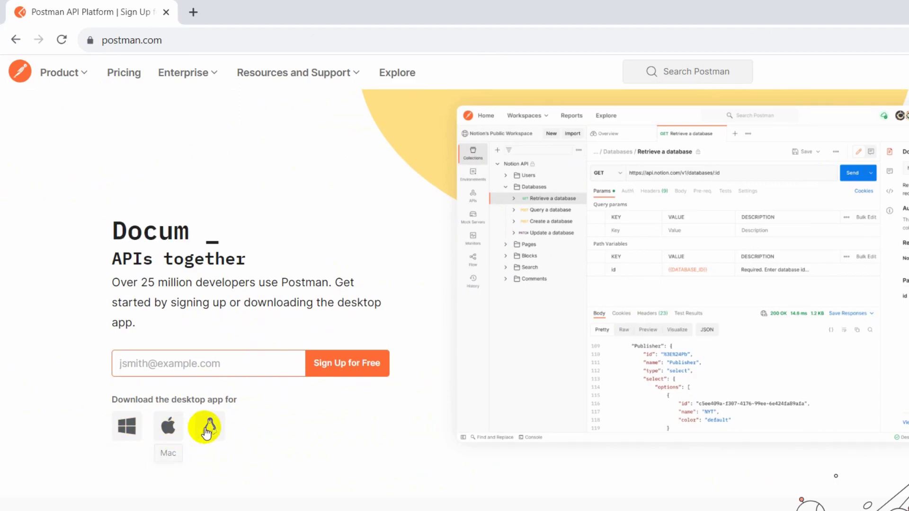
- Download the Windows 64-bit installer Postman-win64-Setup.exe and check it in Downloads
{"action": "left_click", "coordinate": [128, 427]}
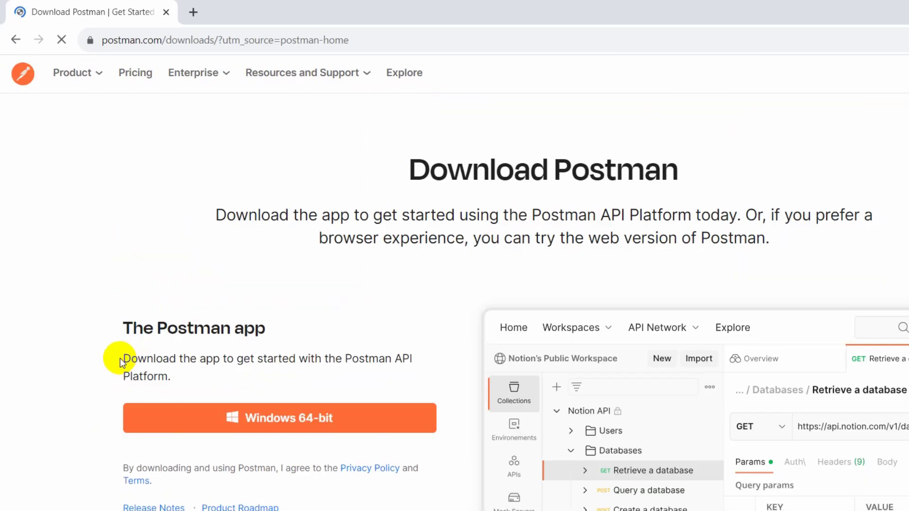
{"action": "scroll", "coordinate": [192, 340], "scroll_direction": "down", "scroll_amount": 1}
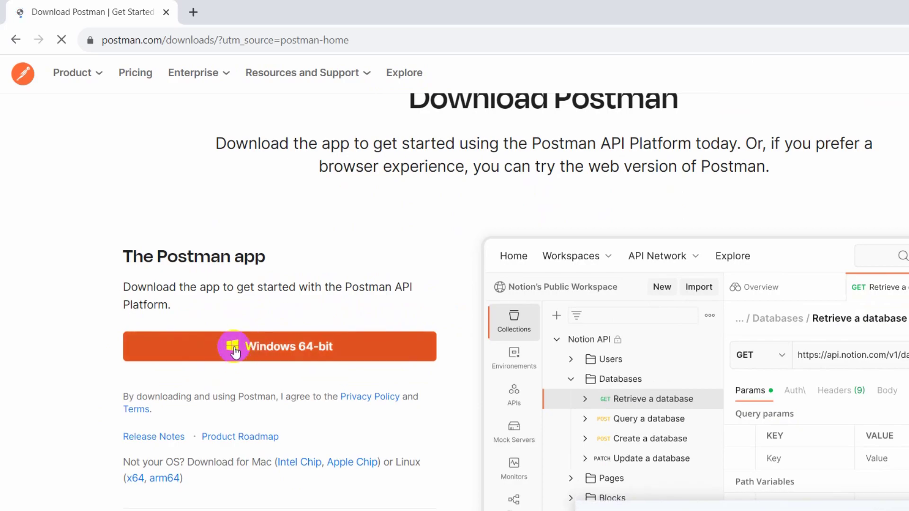
{"action": "left_click", "coordinate": [226, 340]}
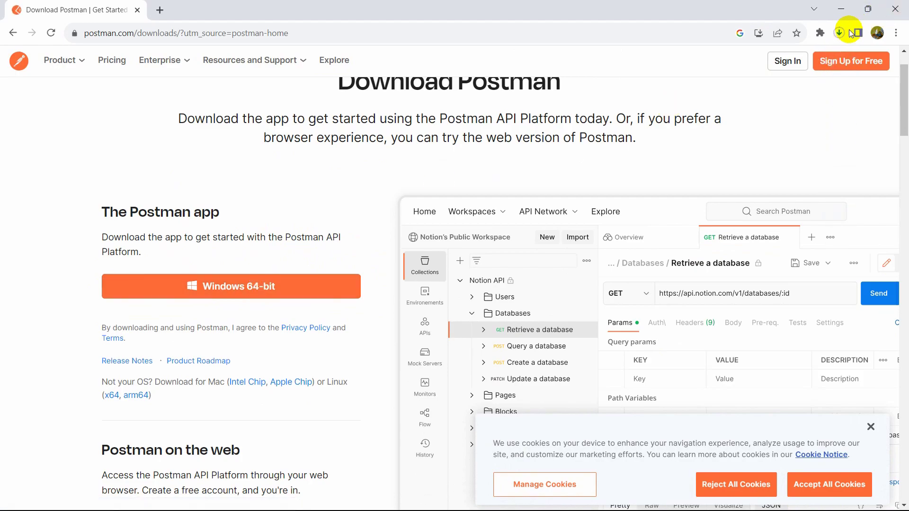
{"action": "left_click", "coordinate": [842, 31]}
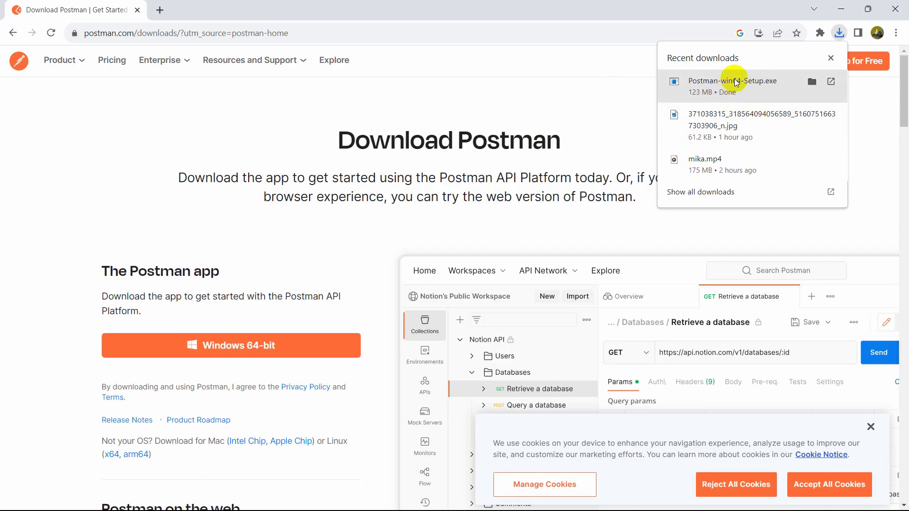
- Run Postman-win64-Setup.exe and review the sign-in screen's benefits and lightweight client option
{"action": "left_click", "coordinate": [763, 84]}
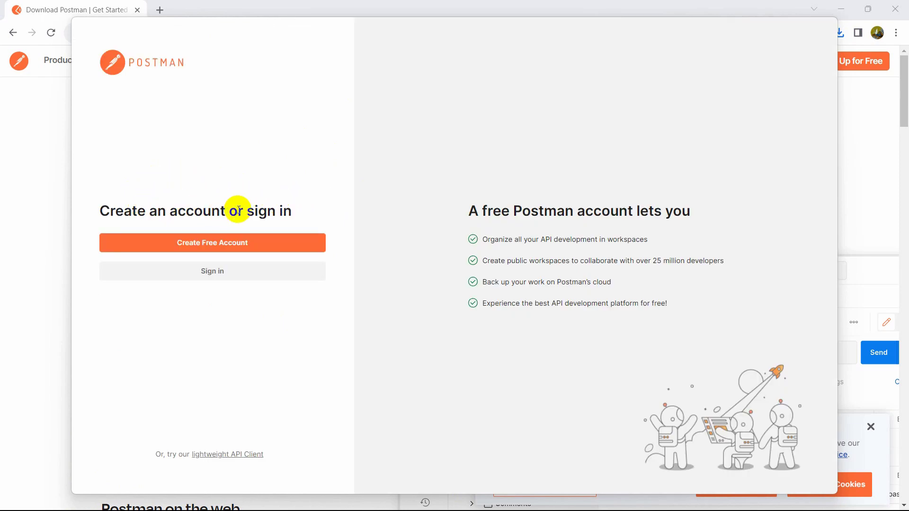
{"action": "left_click_drag", "start_coordinate": [233, 212], "coordinate": [295, 206]}
{"action": "left_click", "coordinate": [452, 179]}
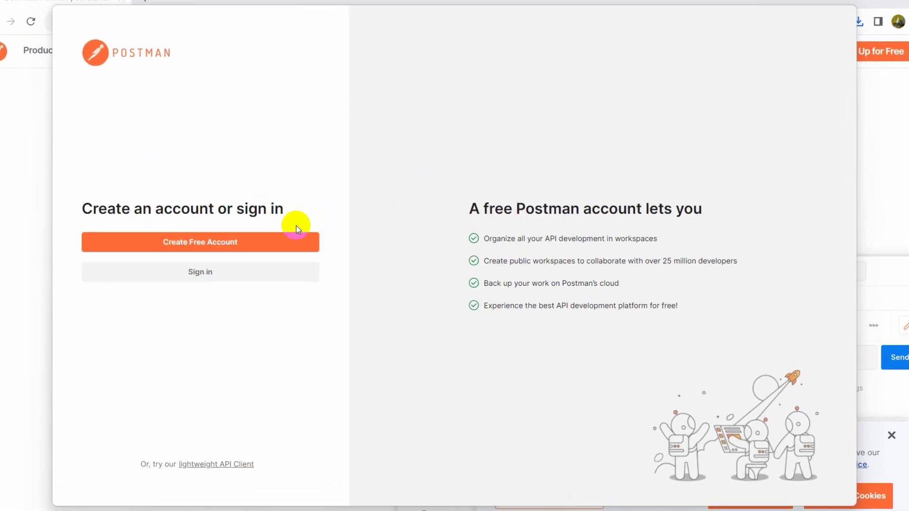
{"action": "left_click_drag", "start_coordinate": [484, 238], "coordinate": [686, 315]}
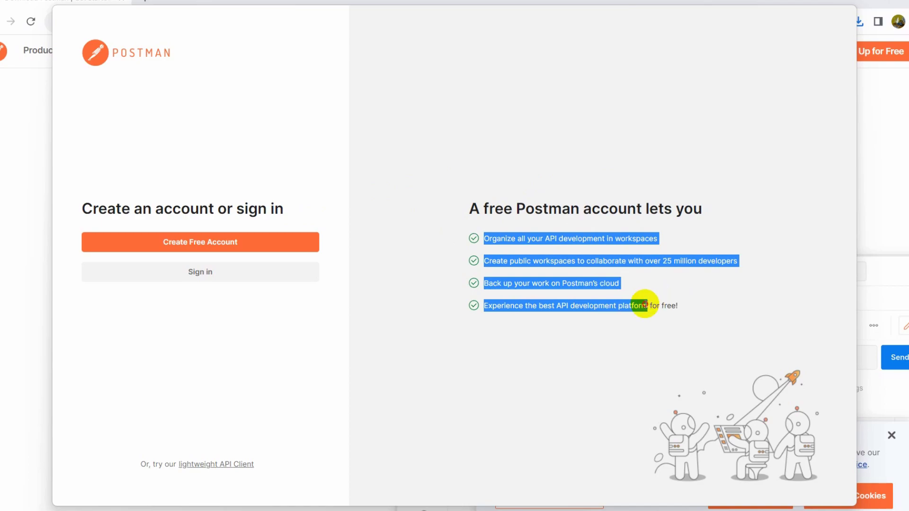
{"action": "left_click", "coordinate": [679, 312]}
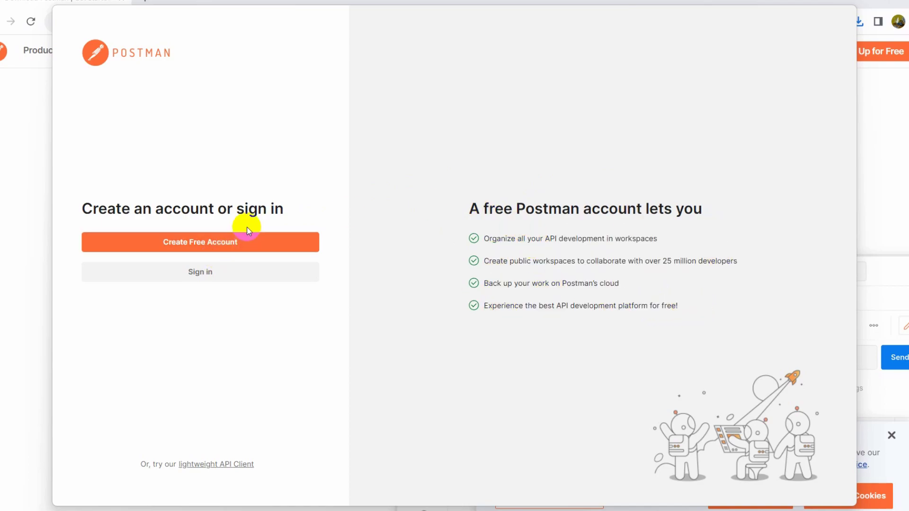
{"action": "left_click_drag", "start_coordinate": [142, 465], "coordinate": [250, 469]}
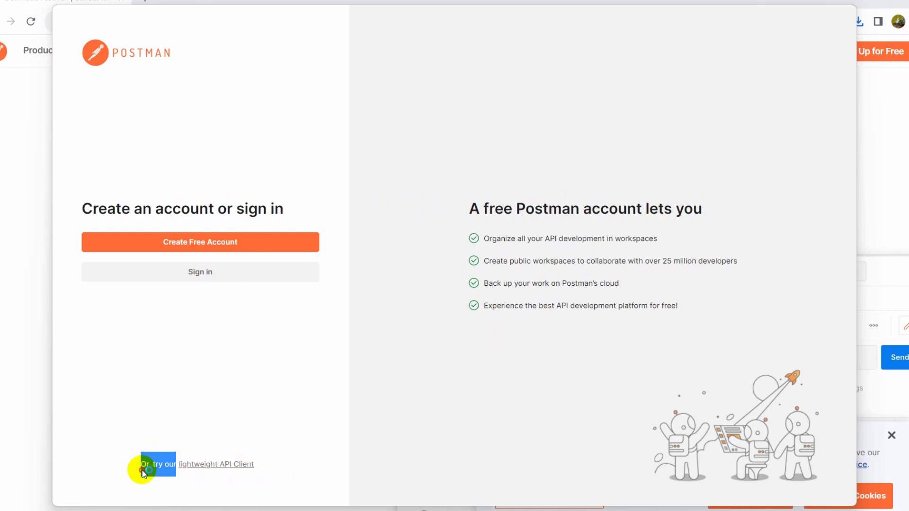
{"action": "left_click", "coordinate": [159, 469]}
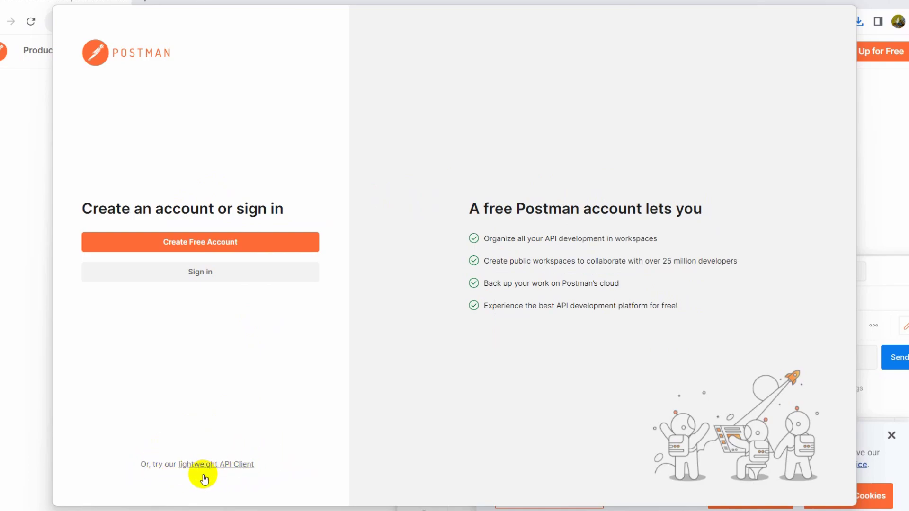
- Enter the lightweight API client, adding then closing an extra untitled request tab
{"action": "left_click", "coordinate": [221, 465]}
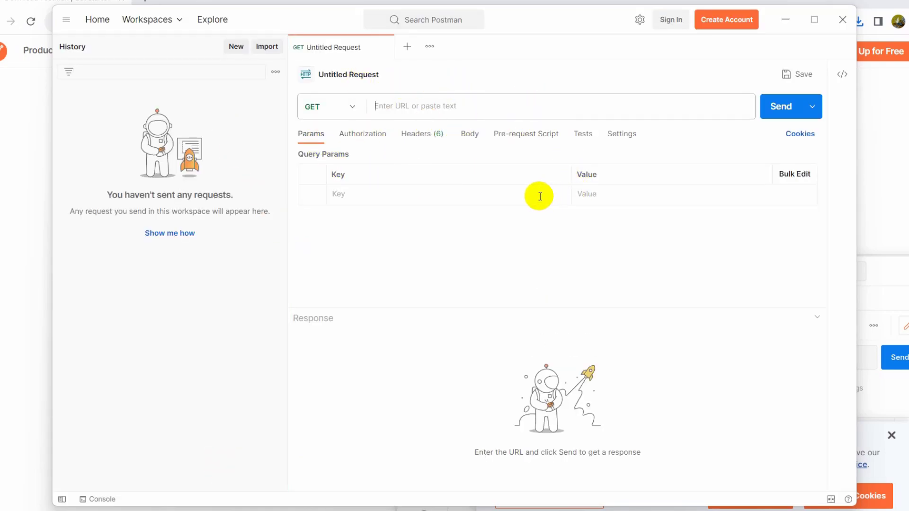
{"action": "left_click", "coordinate": [407, 47]}
{"action": "mouse_move", "coordinate": [441, 47]}
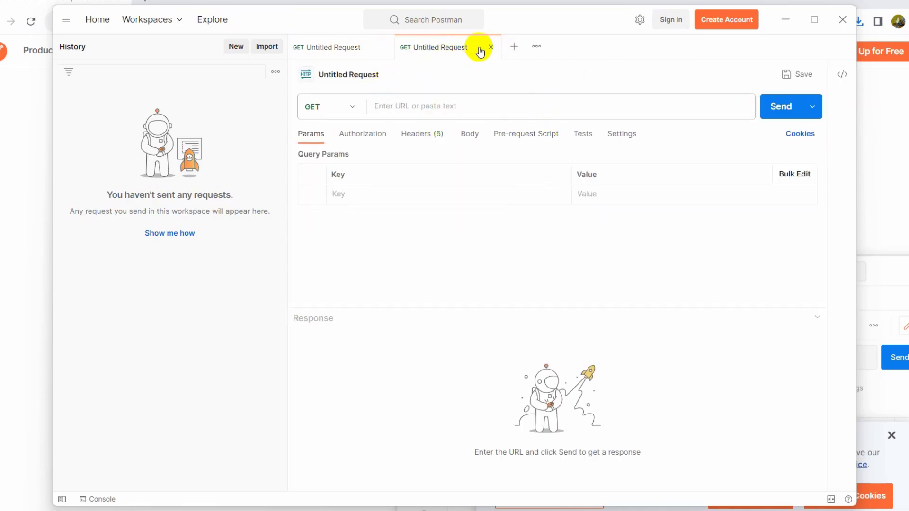
{"action": "left_click", "coordinate": [491, 47]}
- Focus the untitled GET request's URL field, dismissing the echo-service suggestion
{"action": "left_click", "coordinate": [446, 105]}
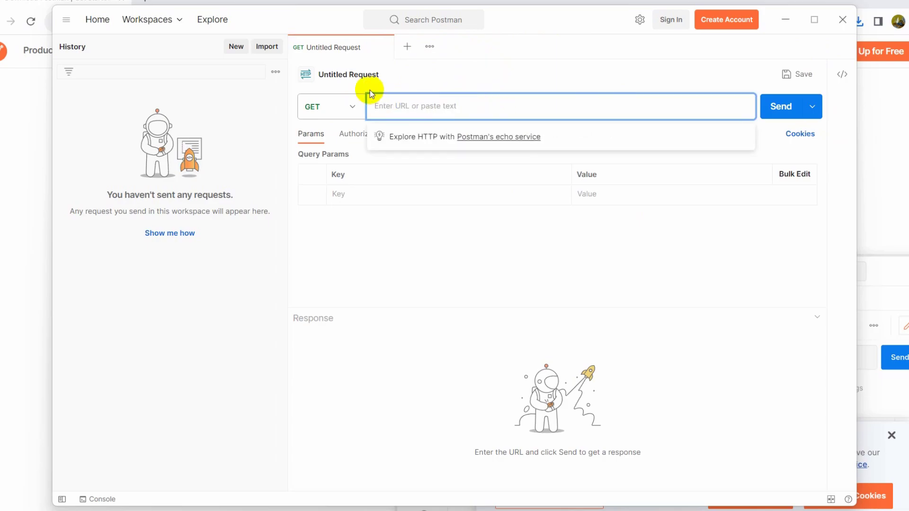
{"action": "left_click", "coordinate": [470, 206]}
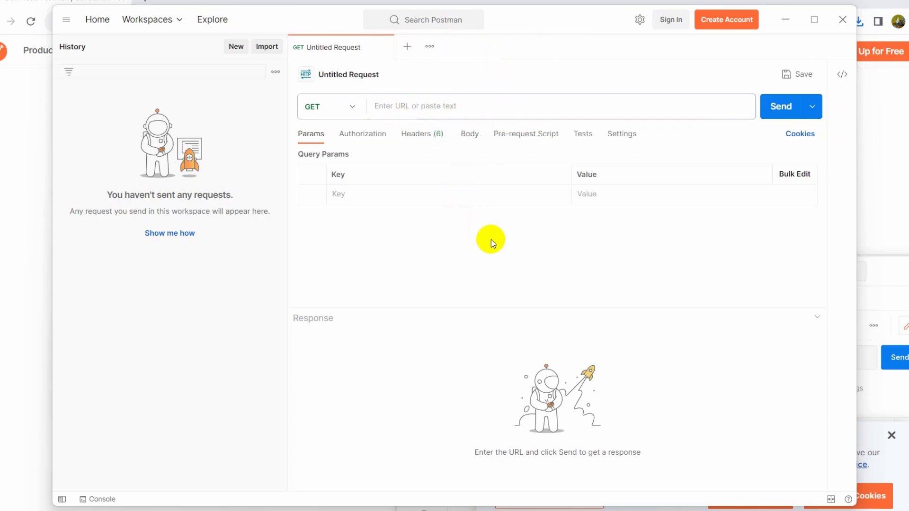
{"action": "left_click", "coordinate": [400, 102]}
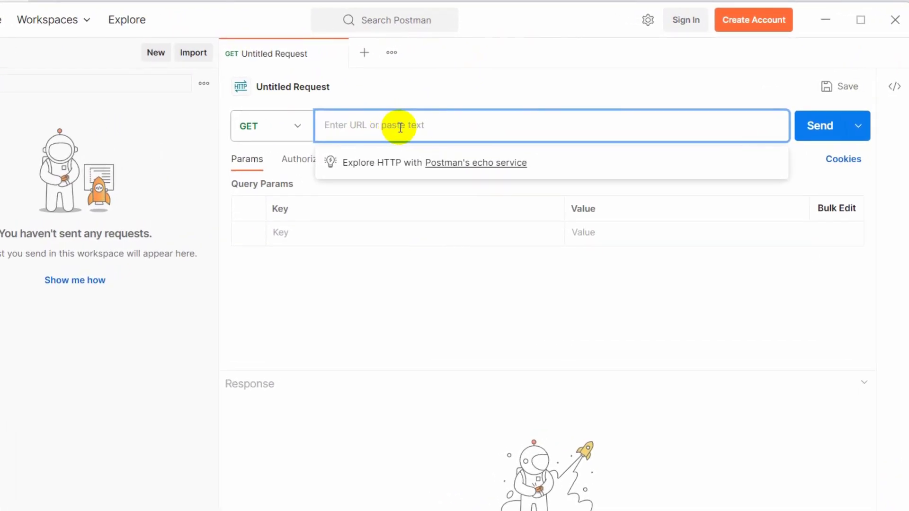
{"action": "type", "text": "https://dummy.restapiexample.com/api/v1/employees"}
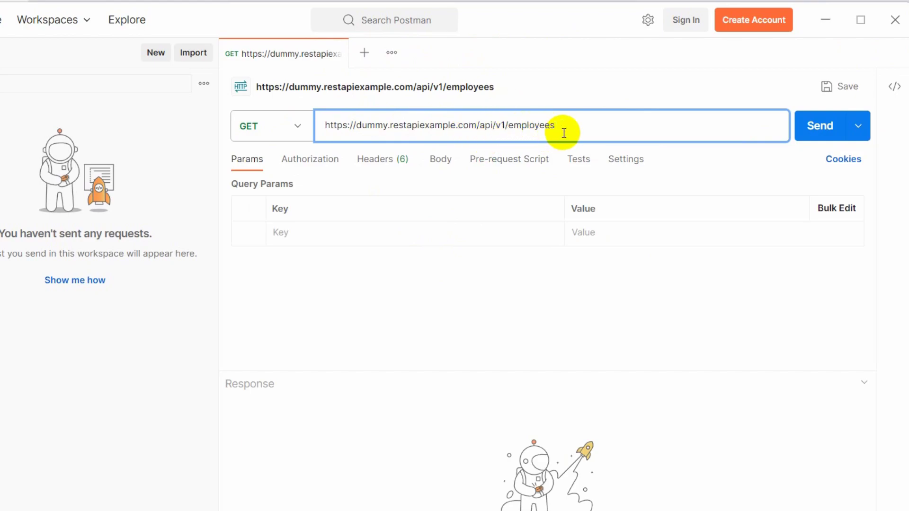
{"action": "left_click_drag", "start_coordinate": [569, 130], "coordinate": [323, 126]}
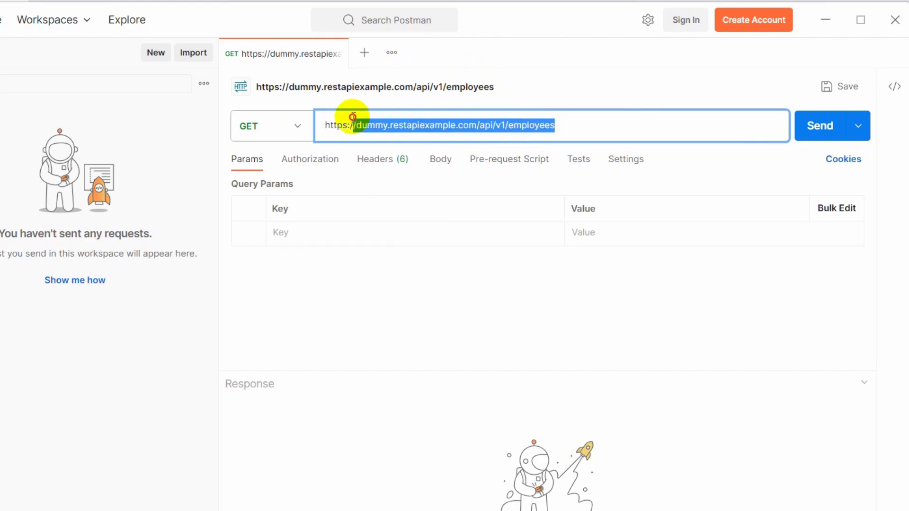
{"action": "left_click", "coordinate": [567, 122]}
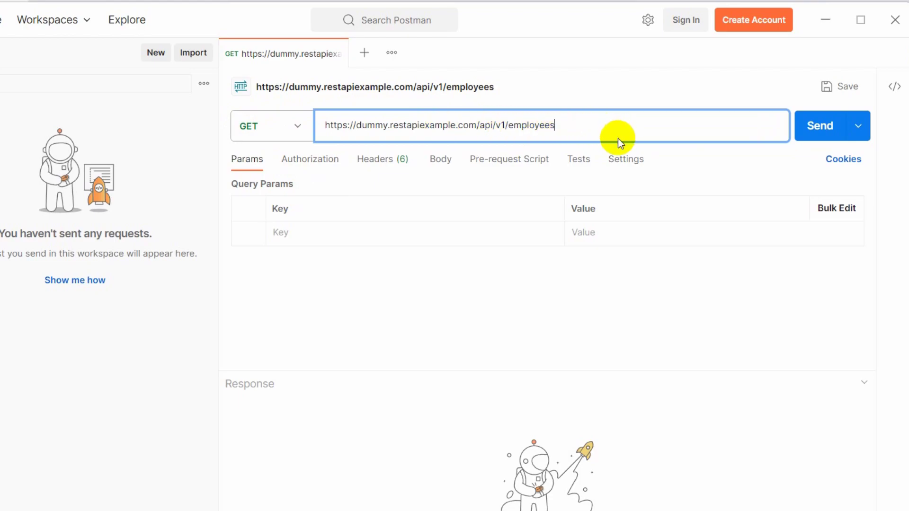
{"action": "left_click", "coordinate": [291, 128]}
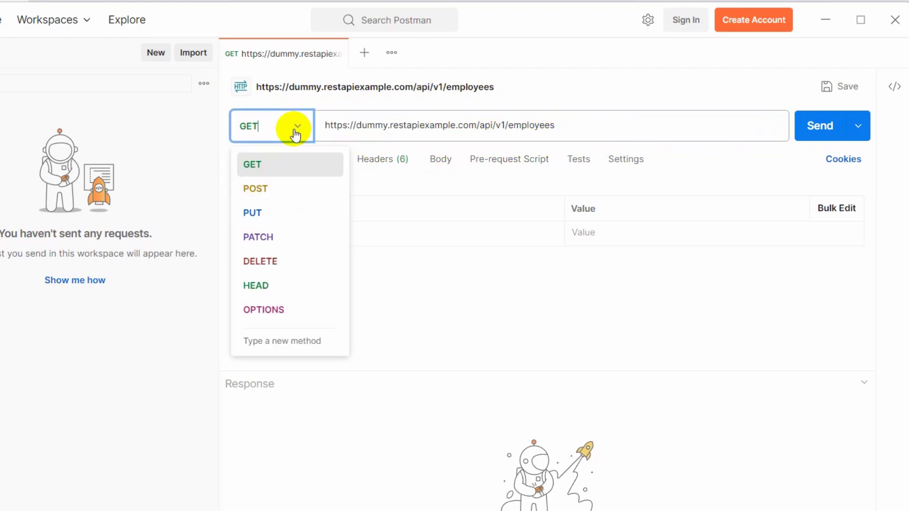
{"action": "left_click", "coordinate": [266, 164]}
{"action": "left_click_drag", "start_coordinate": [329, 125], "coordinate": [597, 112]}
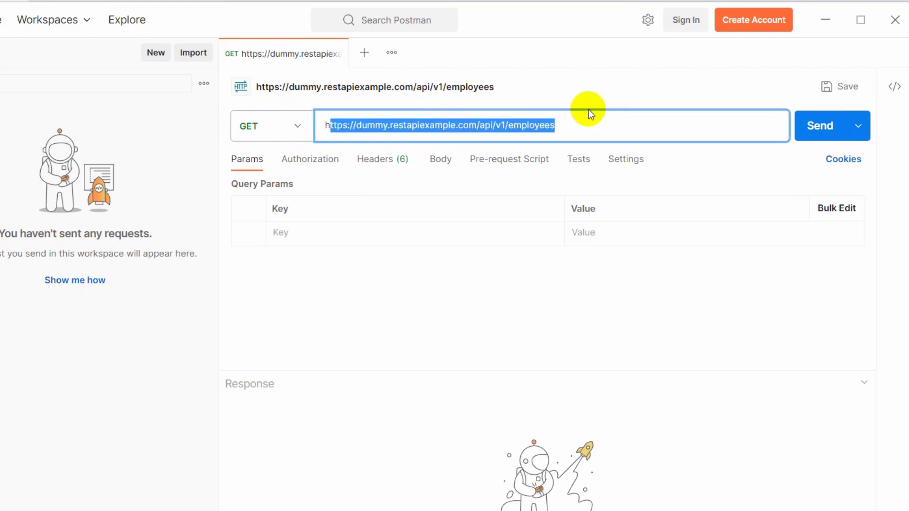
{"action": "left_click", "coordinate": [604, 122]}
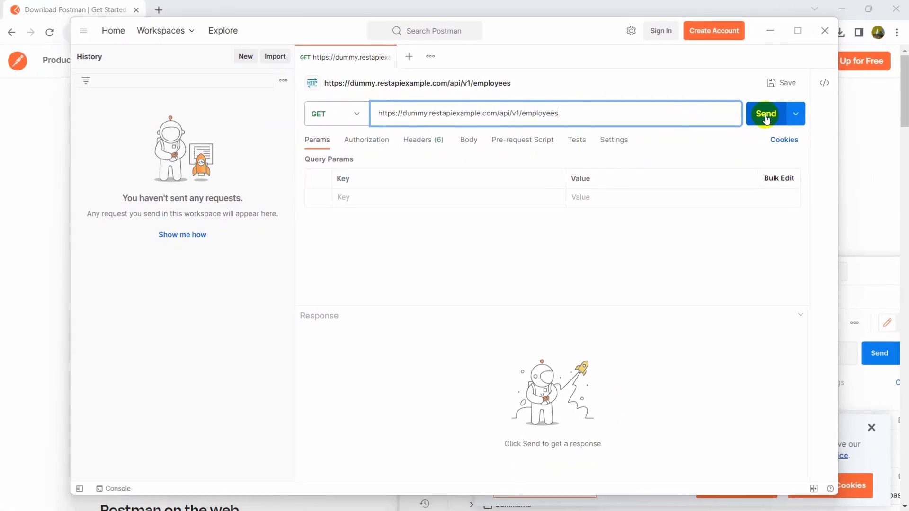
- Send the employees request and review the 200 OK JSON list of employees
{"action": "left_click", "coordinate": [765, 117]}
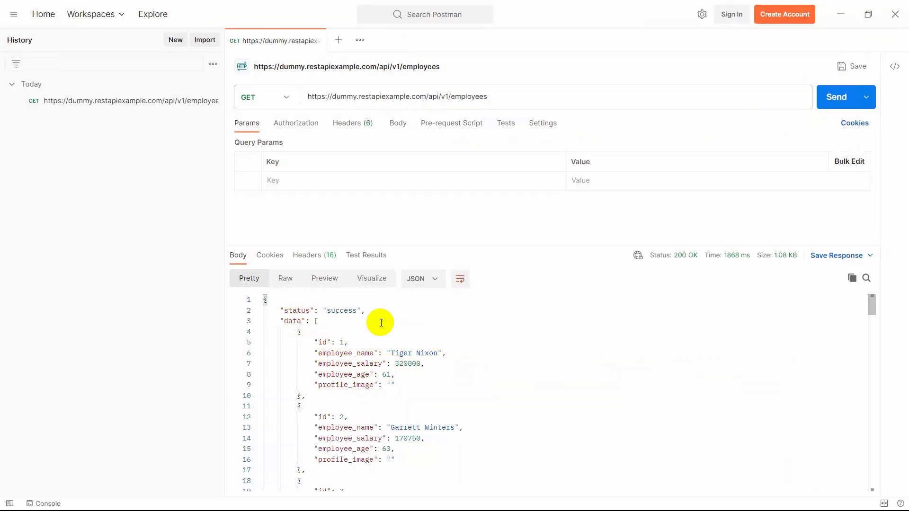
{"action": "scroll", "coordinate": [426, 353], "scroll_direction": "down", "scroll_amount": 1}
{"action": "scroll", "coordinate": [437, 353], "scroll_direction": "down", "scroll_amount": 1}
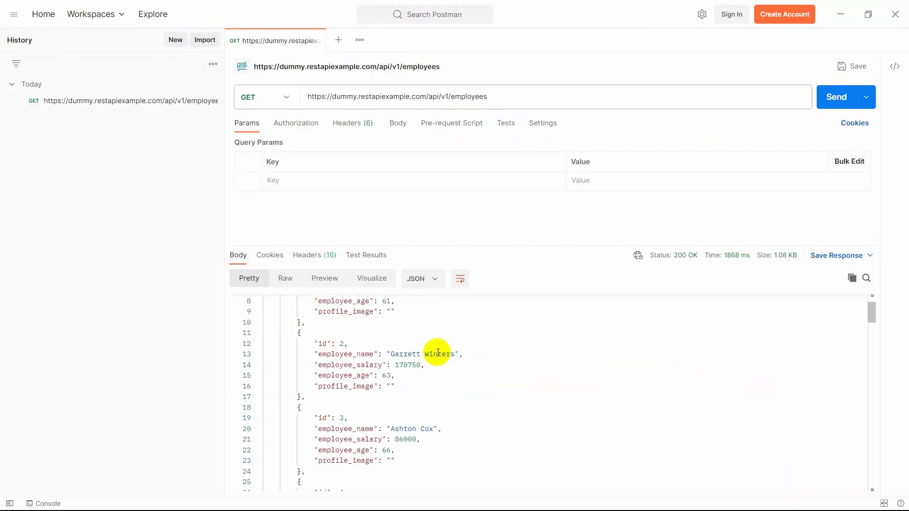
{"action": "left_click_drag", "start_coordinate": [515, 106], "coordinate": [349, 97]}
{"action": "left_click", "coordinate": [447, 244]}
{"action": "scroll", "coordinate": [447, 356], "scroll_direction": "up", "scroll_amount": 2}
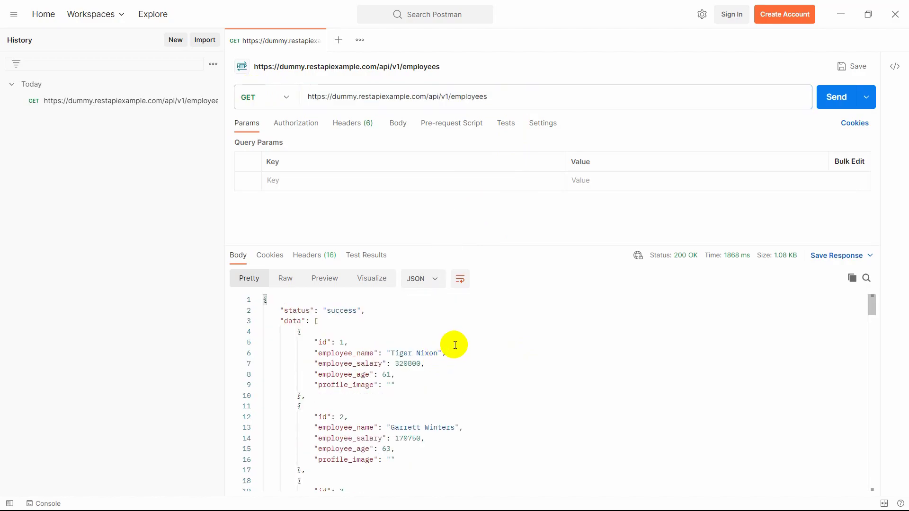